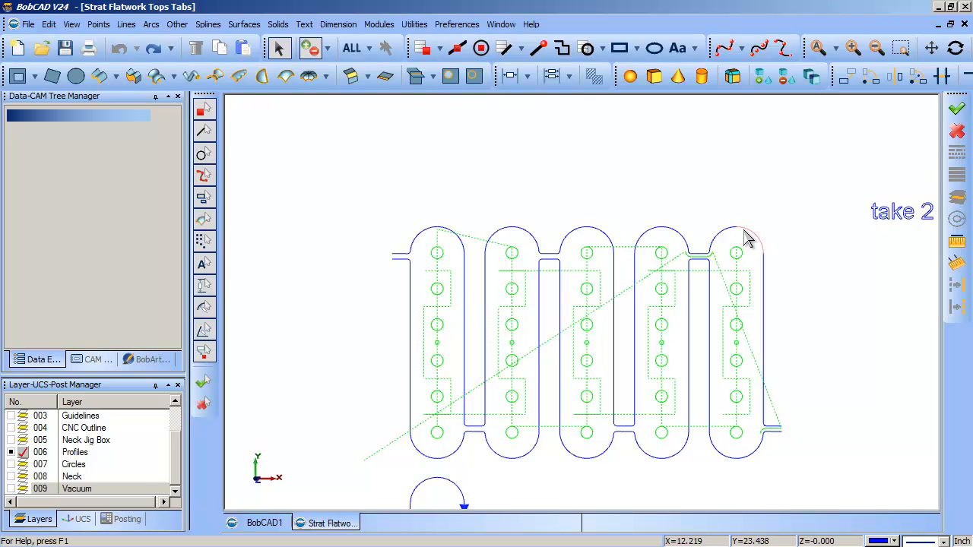
# Try deleting the lower chained contour along with its leftover lines and arcs, and undo the deletions
pyautogui.click(401, 263)
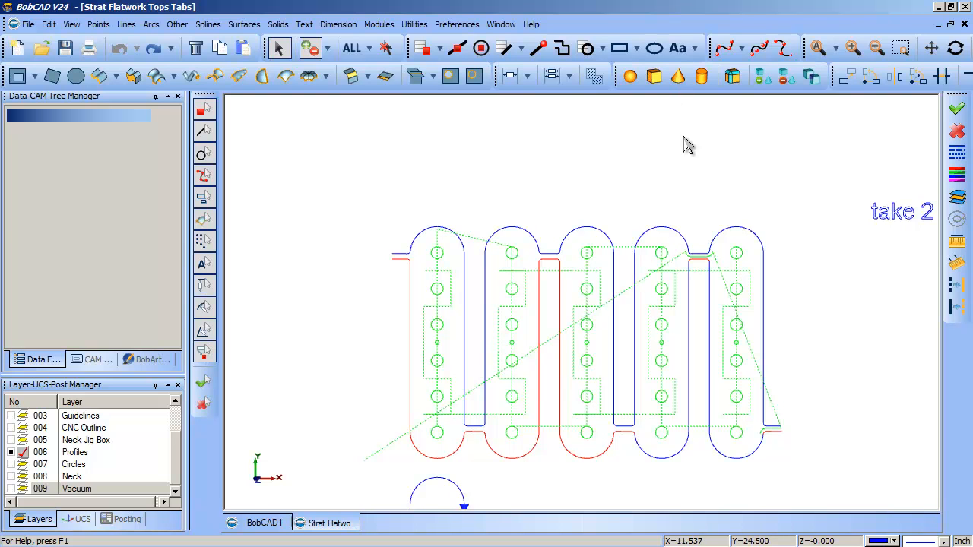
pyautogui.press('Delete')
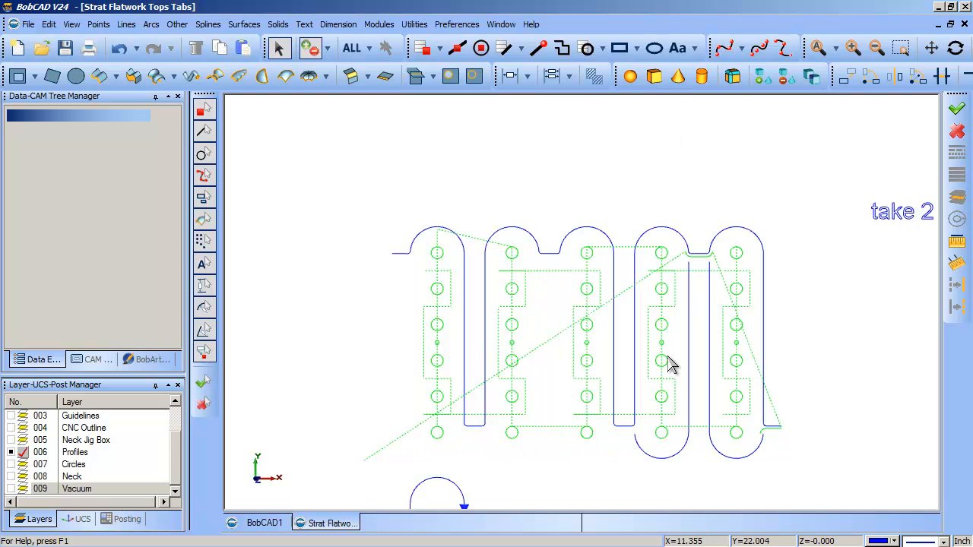
pyautogui.click(684, 461)
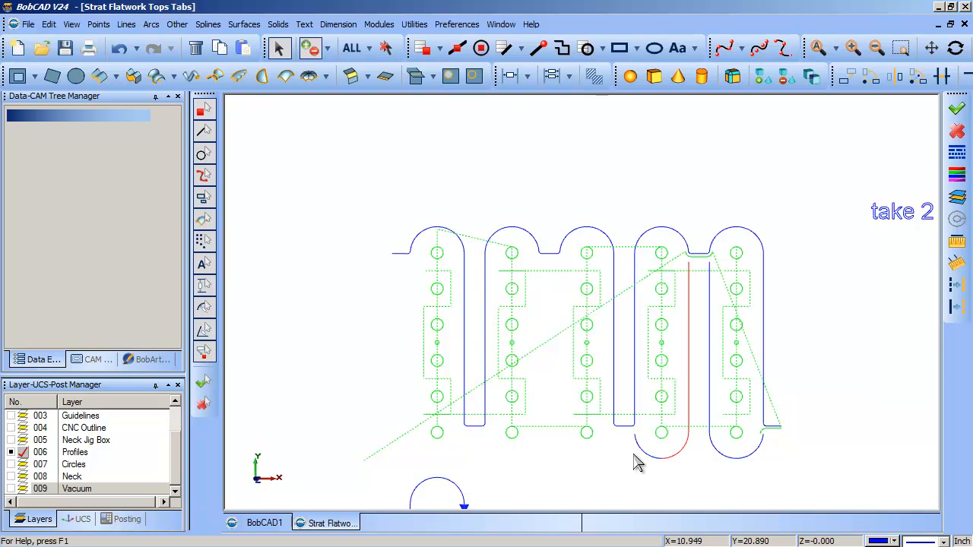
pyautogui.click(653, 458)
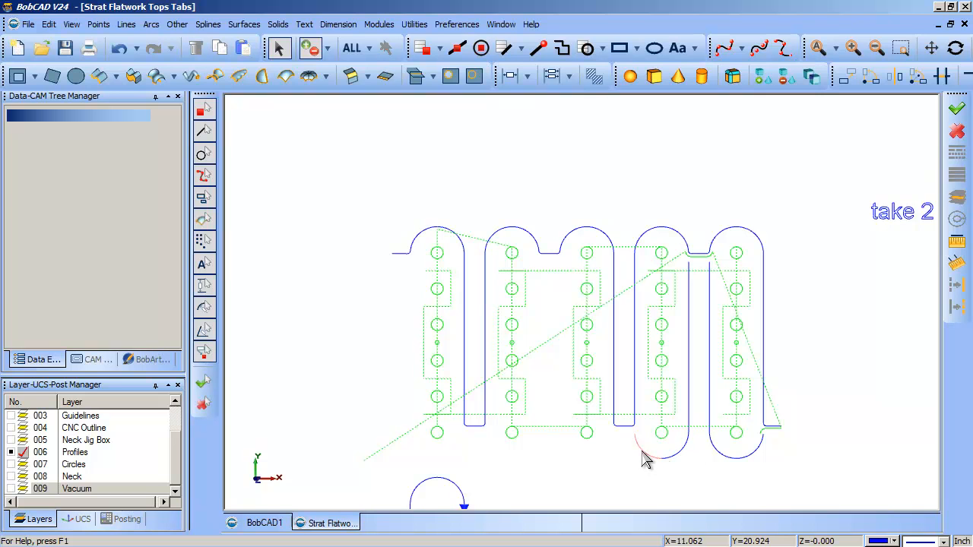
pyautogui.click(759, 446)
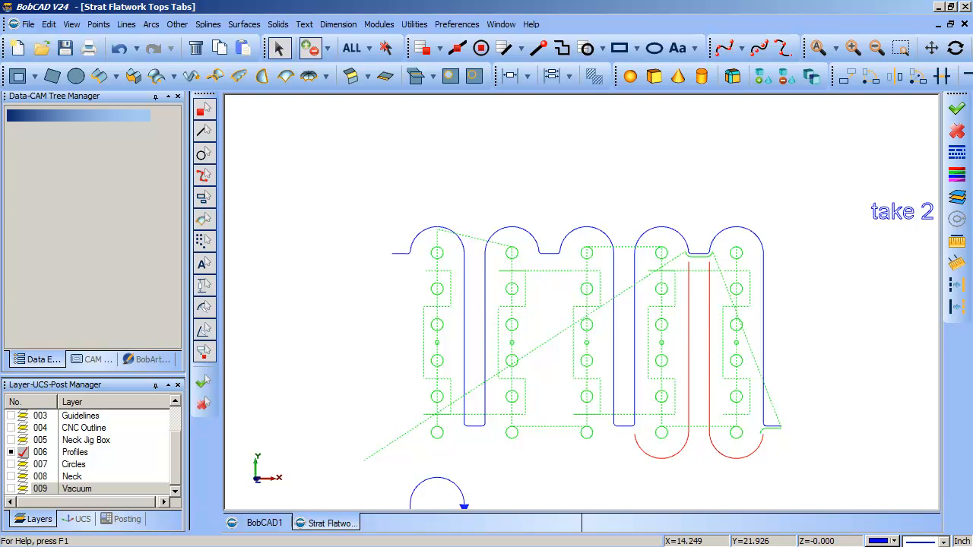
pyautogui.press('Delete')
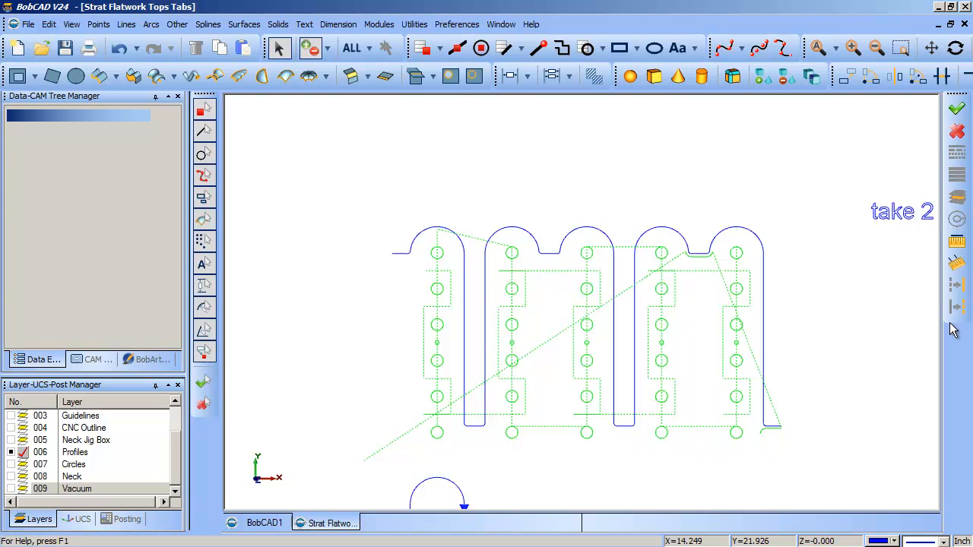
pyautogui.hotkey('ctrl', 'z')
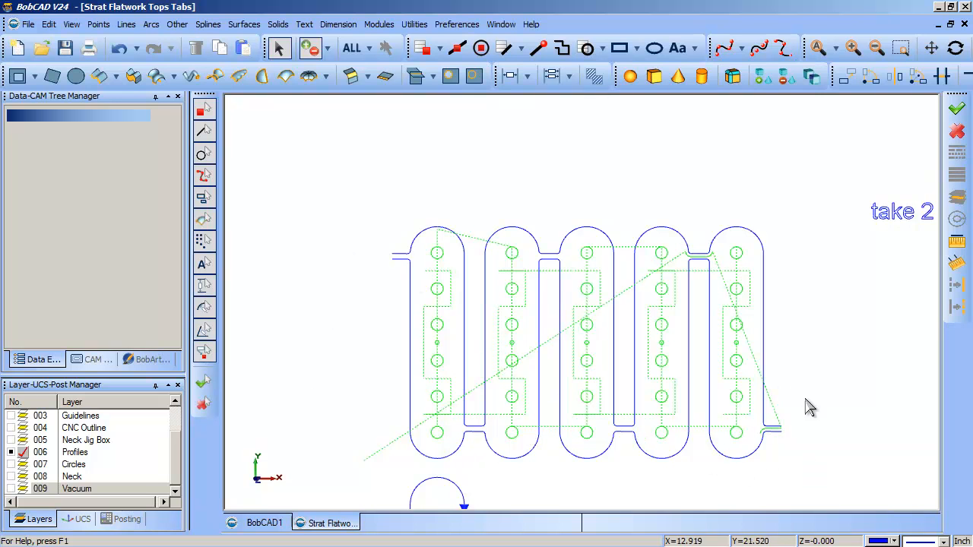
# Check the lower and upper contours by chain-selecting each one, clearing the selection each time
pyautogui.click(394, 263)
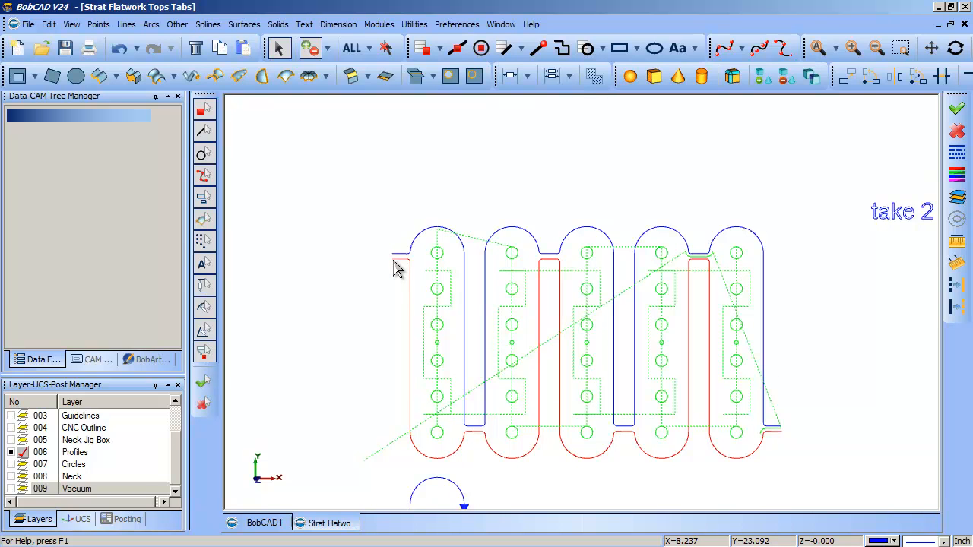
pyautogui.press('Escape')
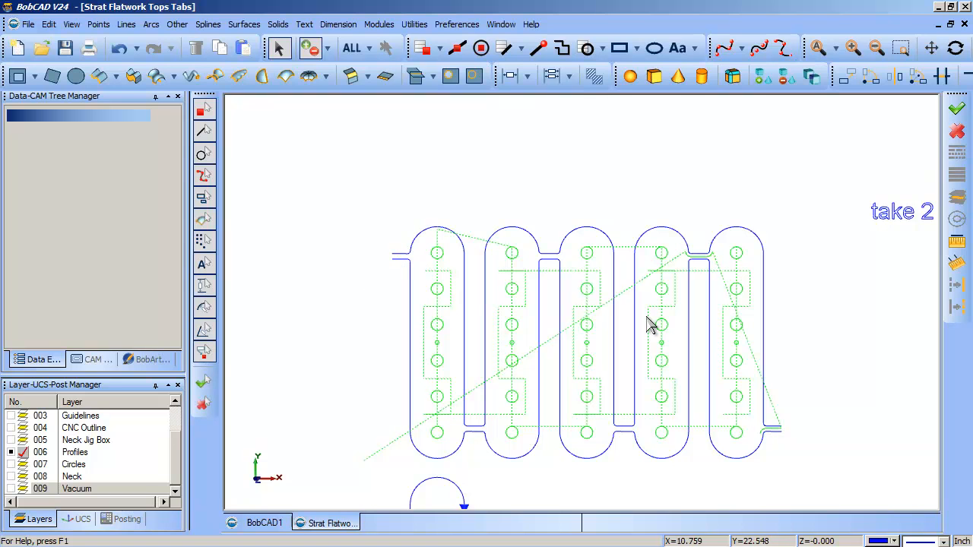
pyautogui.click(780, 435)
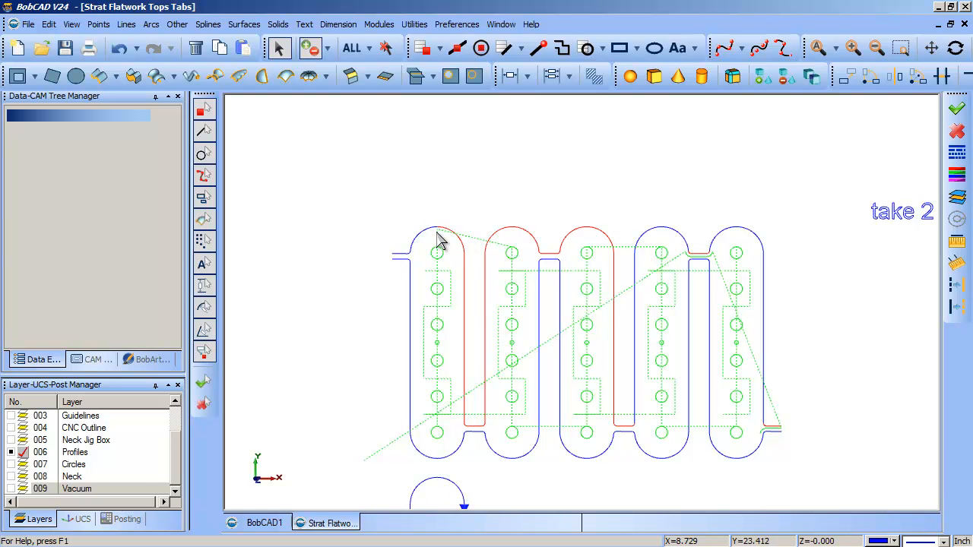
pyautogui.click(387, 48)
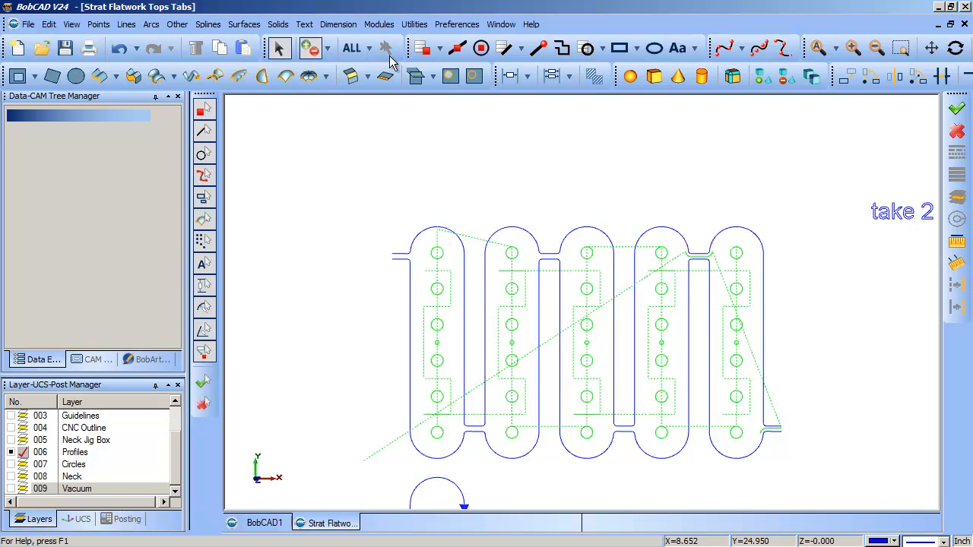
# Chain-select the start of the upper contour, inspect its end at the apex of the first arc, and clear the selection
pyautogui.click(396, 262)
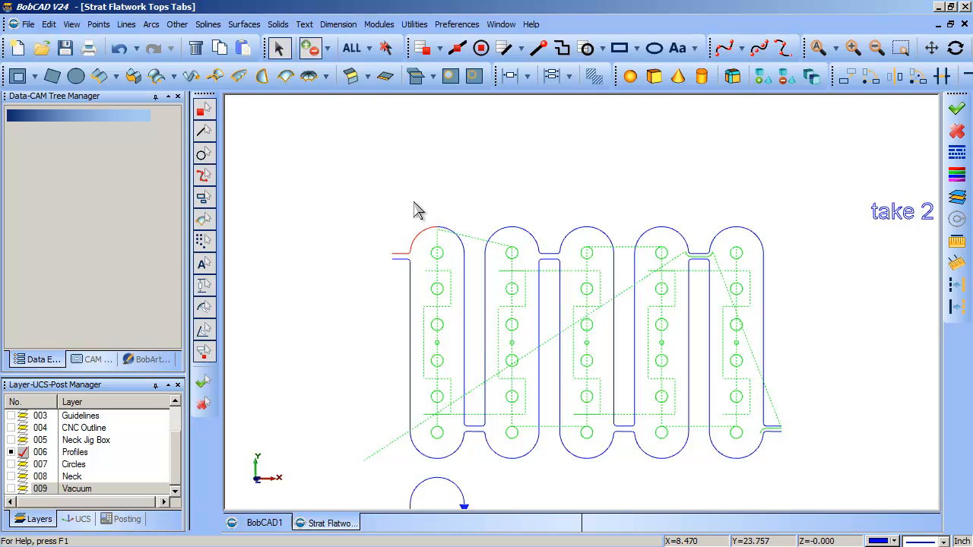
pyautogui.keyDown('shift'); pyautogui.moveTo(418, 201); pyautogui.dragTo(475, 288); pyautogui.keyUp('shift')
pyautogui.keyDown('shift'); pyautogui.moveTo(503, 199); pyautogui.dragTo(584, 282); pyautogui.keyUp('shift')
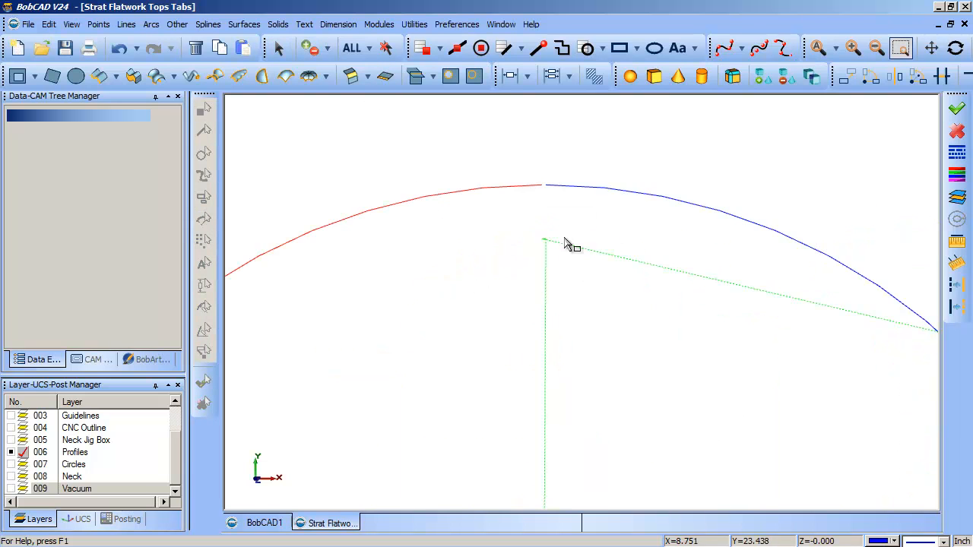
pyautogui.press('Escape')
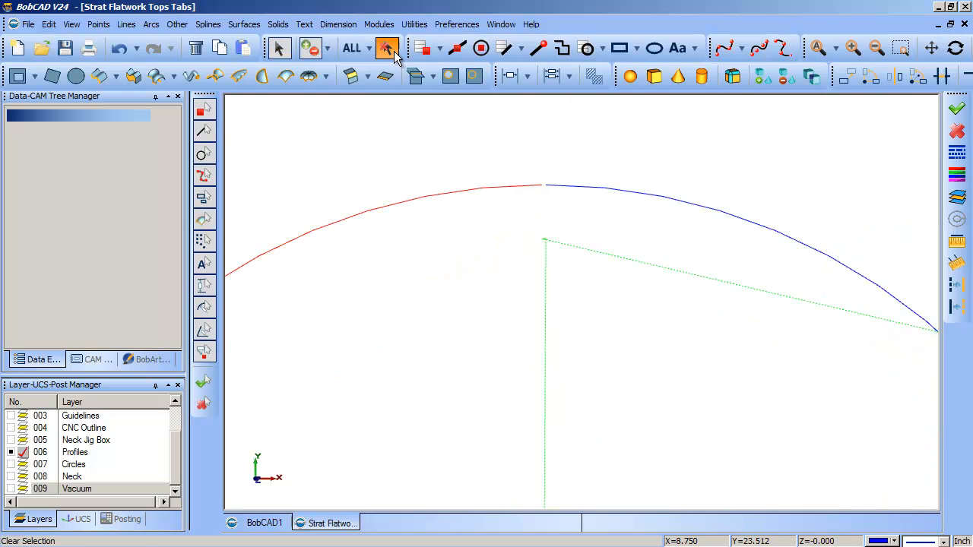
pyautogui.click(390, 50)
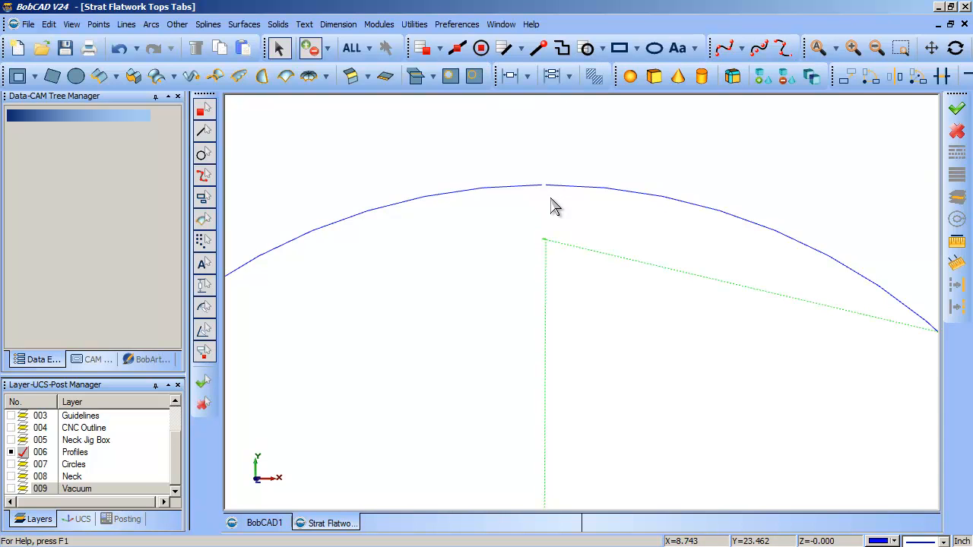
# Bridge the small gap at the apex of the first upper arc with a blended spline and end the command
pyautogui.scroll(-5, 550, 218)
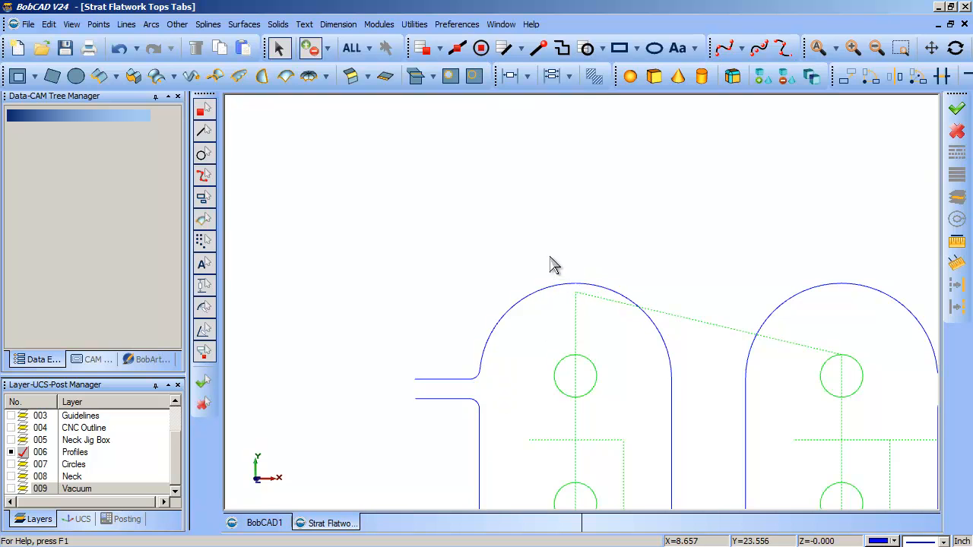
pyautogui.scroll(4, 577, 289)
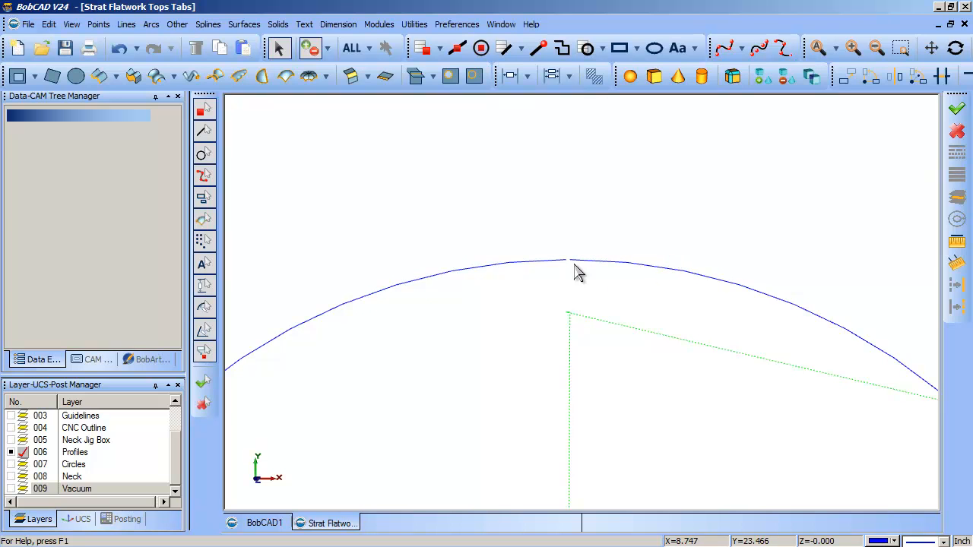
pyautogui.click(784, 48)
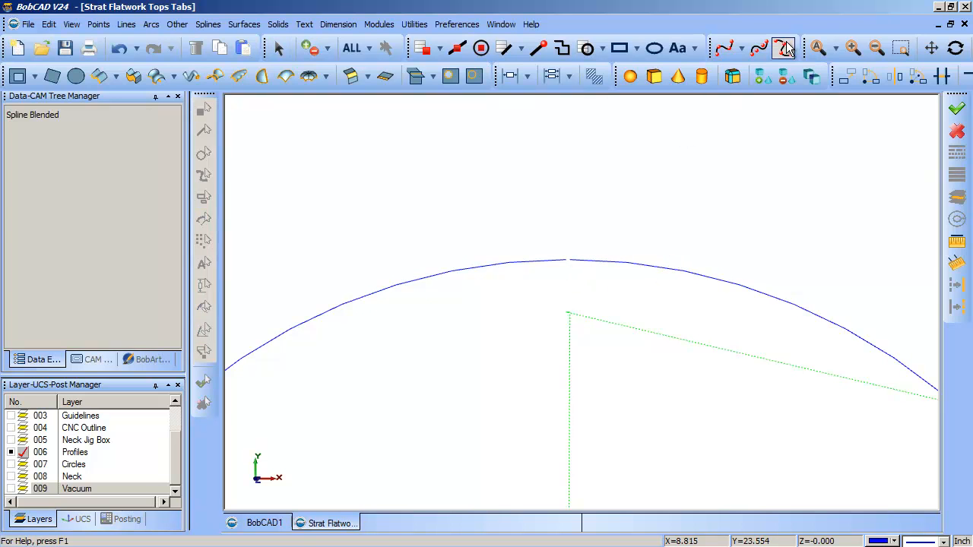
pyautogui.click(600, 262)
pyautogui.rightClick(677, 195)
pyautogui.scroll(-5, 636, 256)
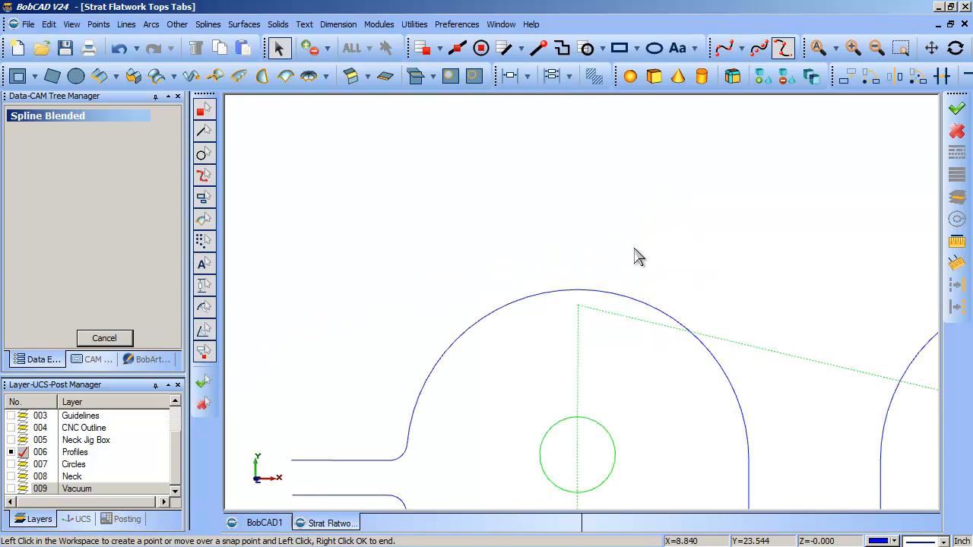
pyautogui.scroll(-3, 498, 286)
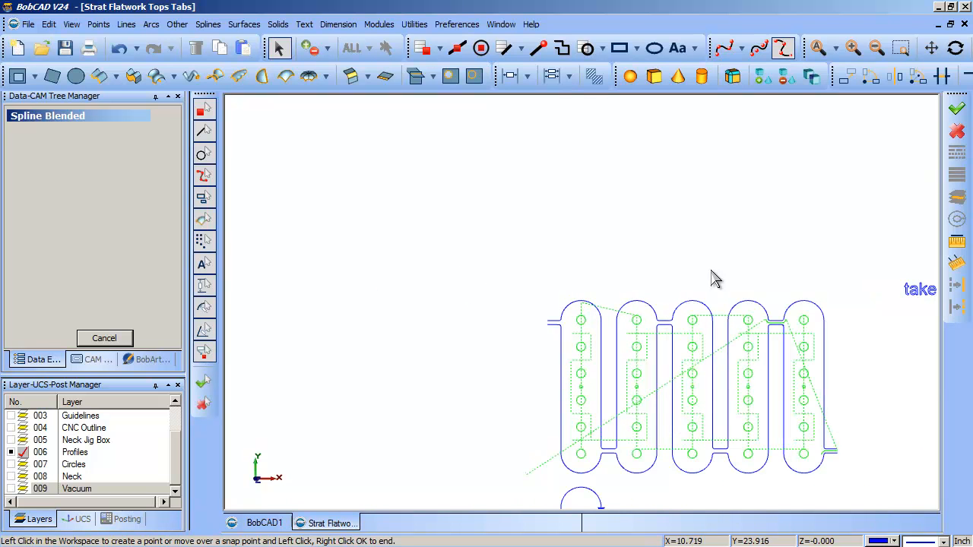
pyautogui.moveTo(681, 259); pyautogui.dragTo(533, 207, button='middle')
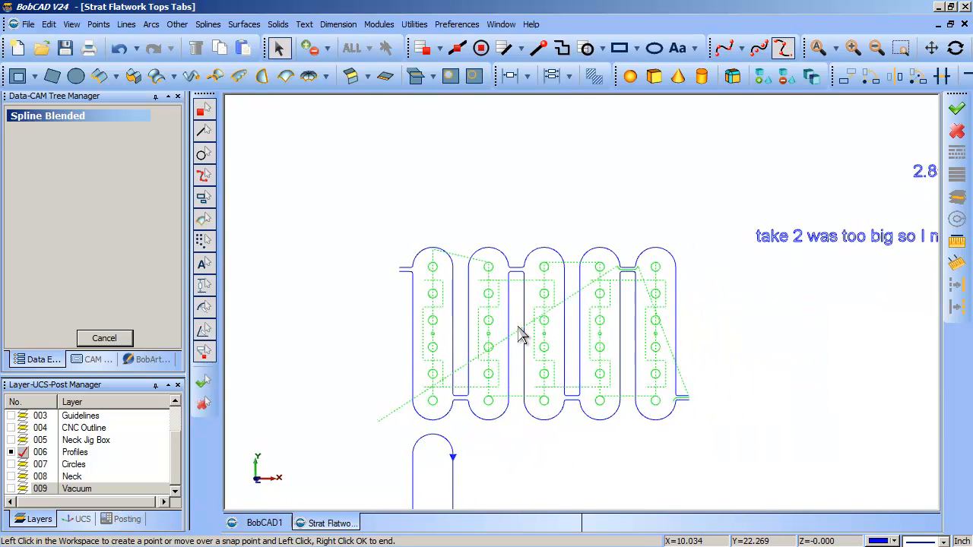
pyautogui.scroll(6, 518, 328)
pyautogui.scroll(-5, 520, 327)
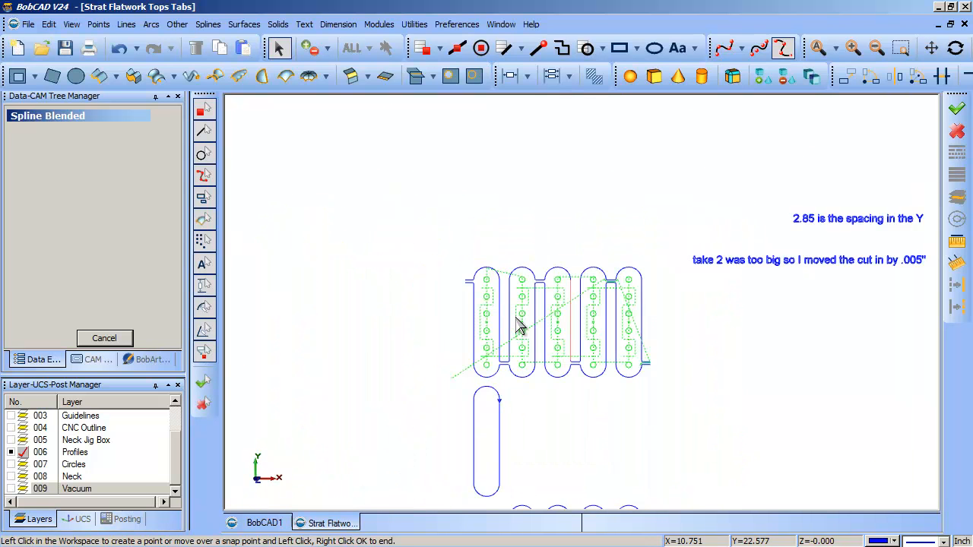
pyautogui.scroll(2, 518, 323)
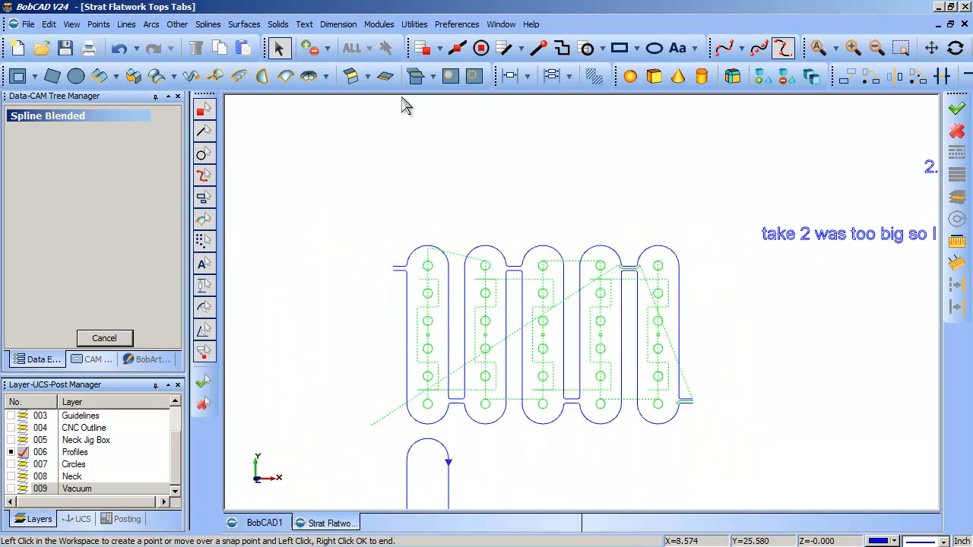
pyautogui.click(105, 339)
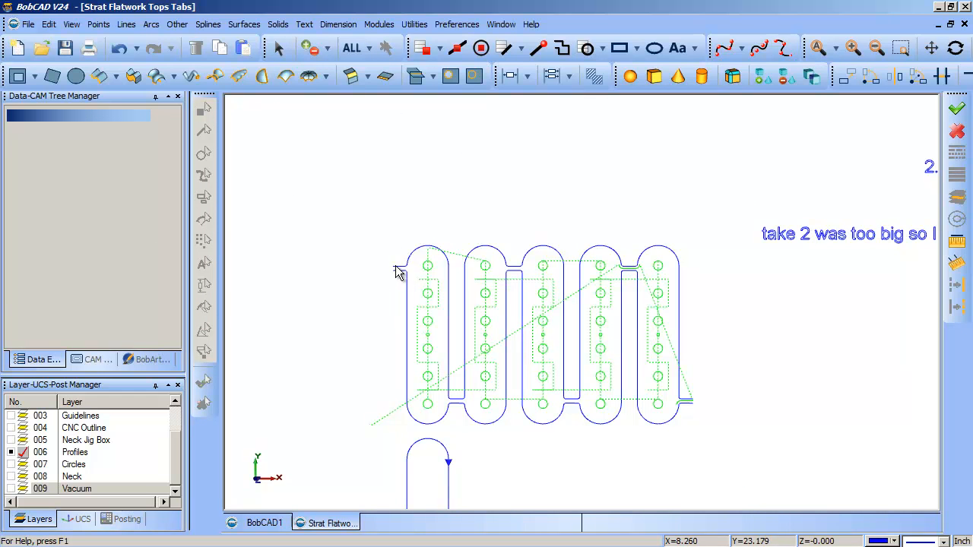
# Try deleting the upper chained contour along with its leftover lines and arcs, and undo the deletions
pyautogui.click(278, 48)
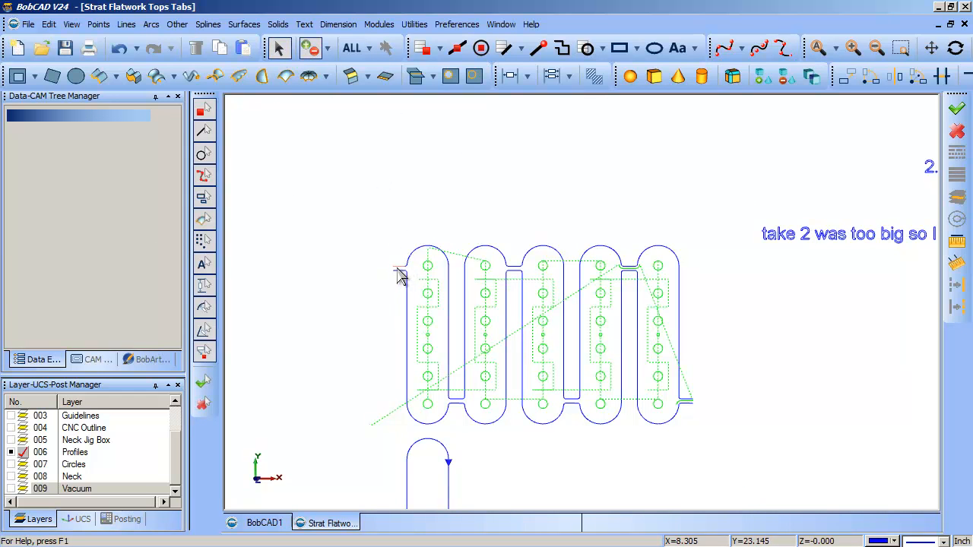
pyautogui.click(400, 275)
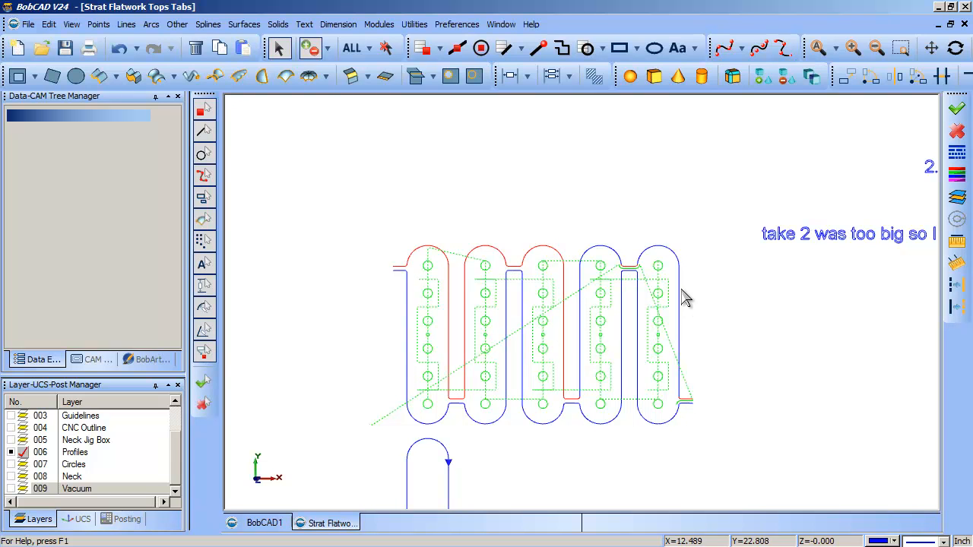
pyautogui.press('Delete')
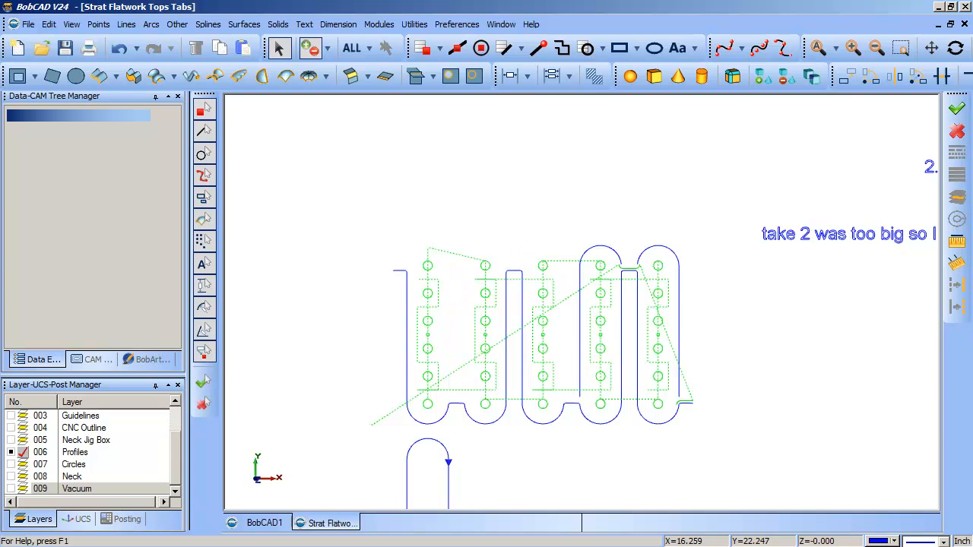
pyautogui.click(582, 389)
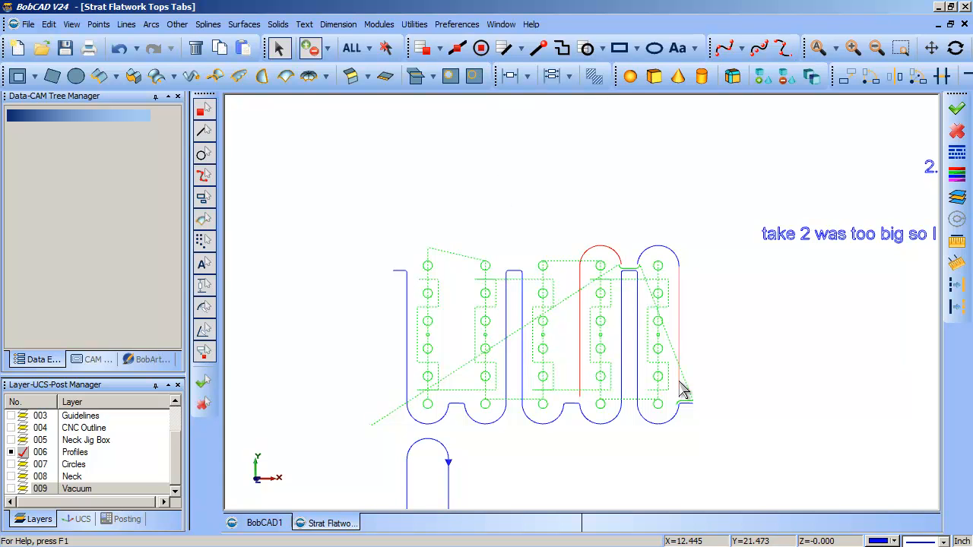
pyautogui.press('Delete')
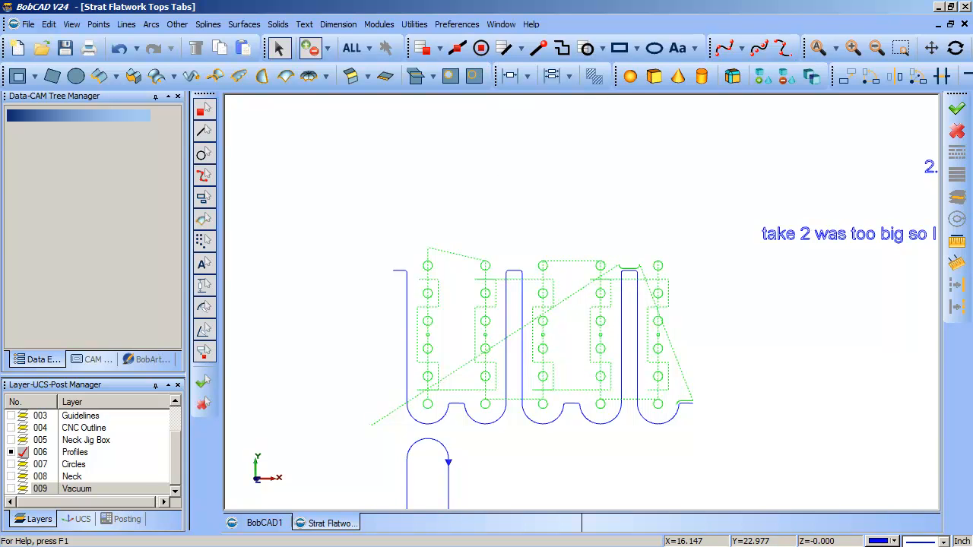
pyautogui.hotkey('ctrl', 'z')
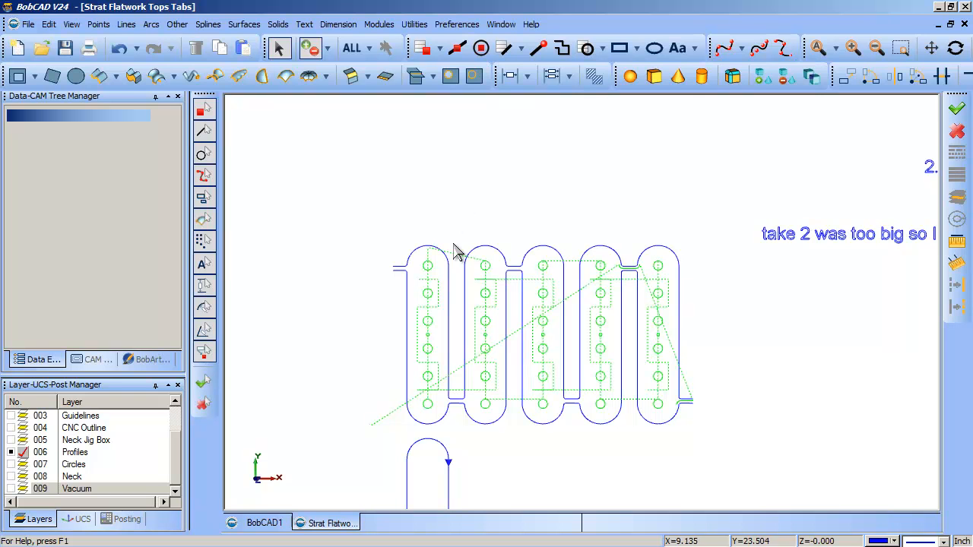
# Check the full upper and lower contours by chain-selecting both, and clear the selection
pyautogui.click(394, 278)
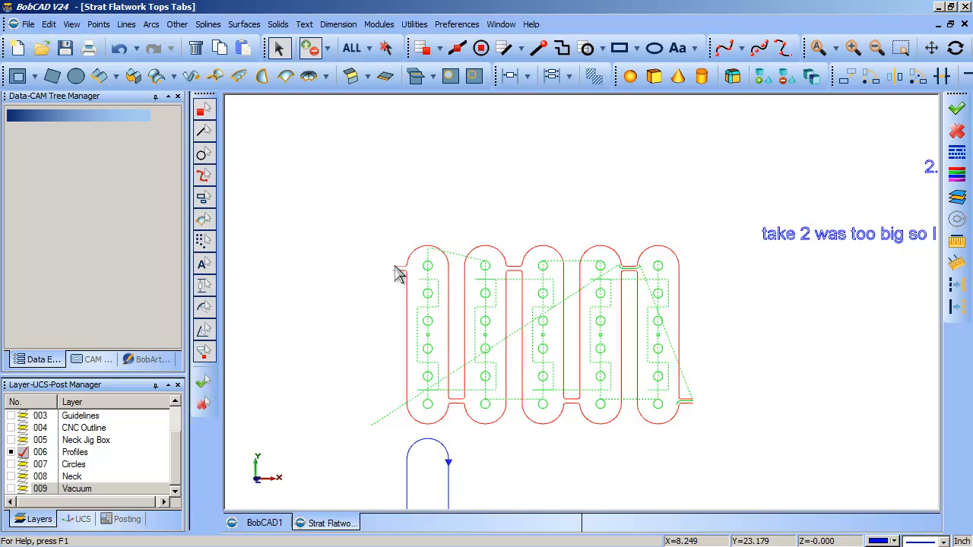
pyautogui.click(386, 49)
# Delete the short bridging spline at the apex of the first upper arc
pyautogui.moveTo(412, 213); pyautogui.dragTo(470, 275, button='middle')
pyautogui.moveTo(447, 251); pyautogui.dragTo(713, 434)
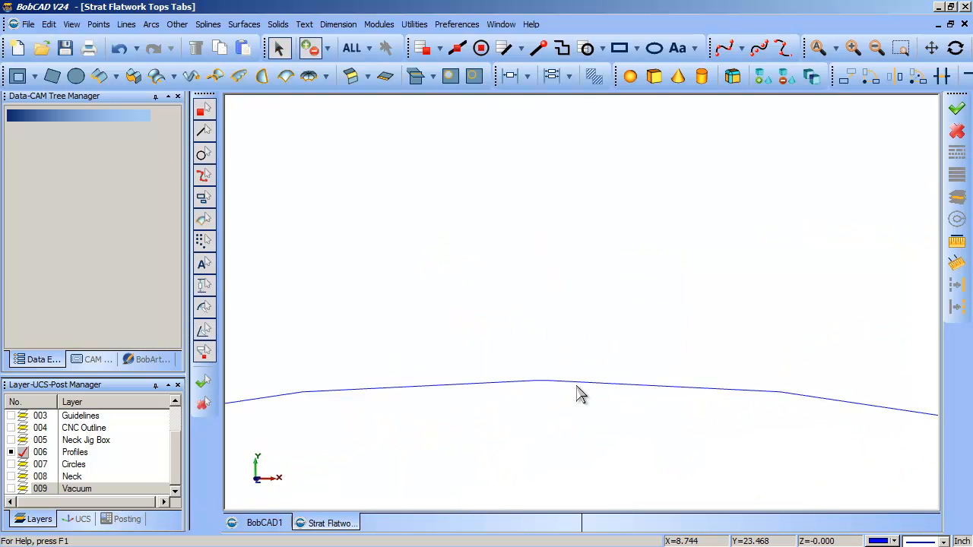
pyautogui.click(535, 382)
pyautogui.press('Delete')
pyautogui.scroll(-3, 686, 302)
pyautogui.scroll(-4, 684, 304)
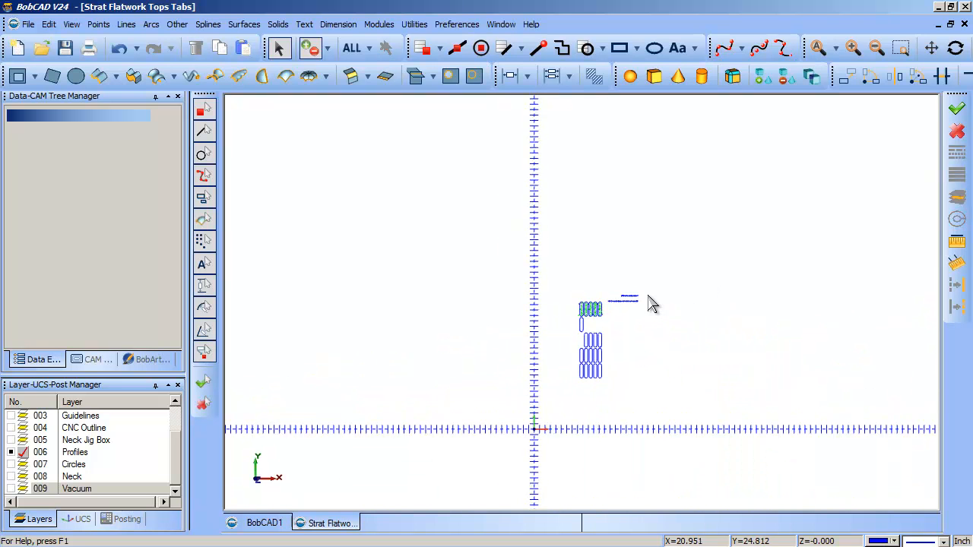
pyautogui.scroll(3, 641, 317)
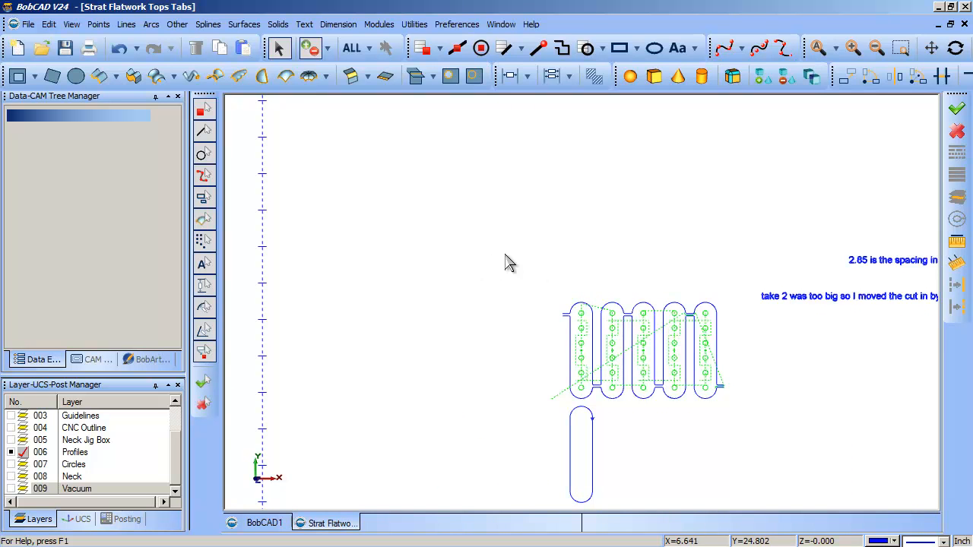
pyautogui.hotkey('ctrl', 'w')
pyautogui.moveTo(520, 244); pyautogui.dragTo(851, 459)
pyautogui.press('Escape')
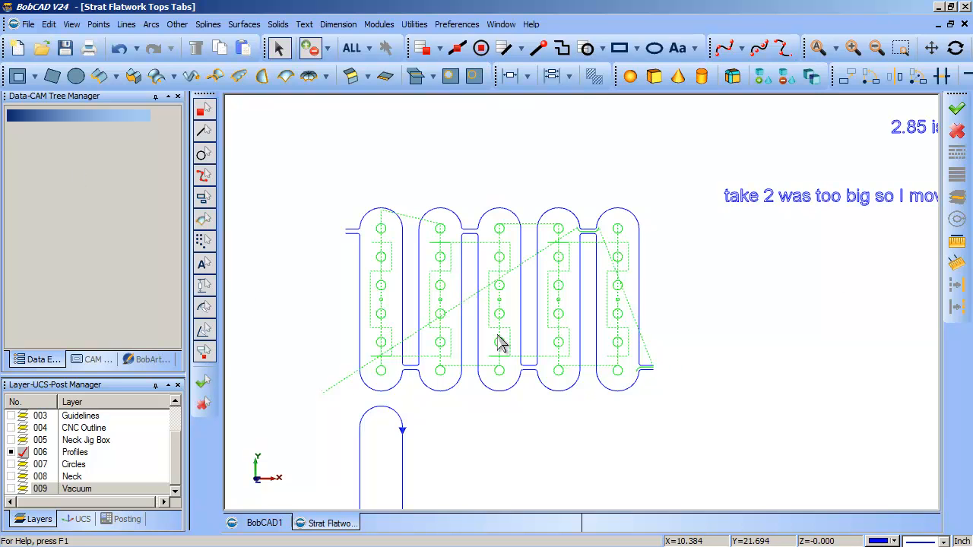
# Check the upper contour's continuity by chain-selecting the portions on both sides of the first arc's apex gap, and clear the selection
pyautogui.click(651, 370)
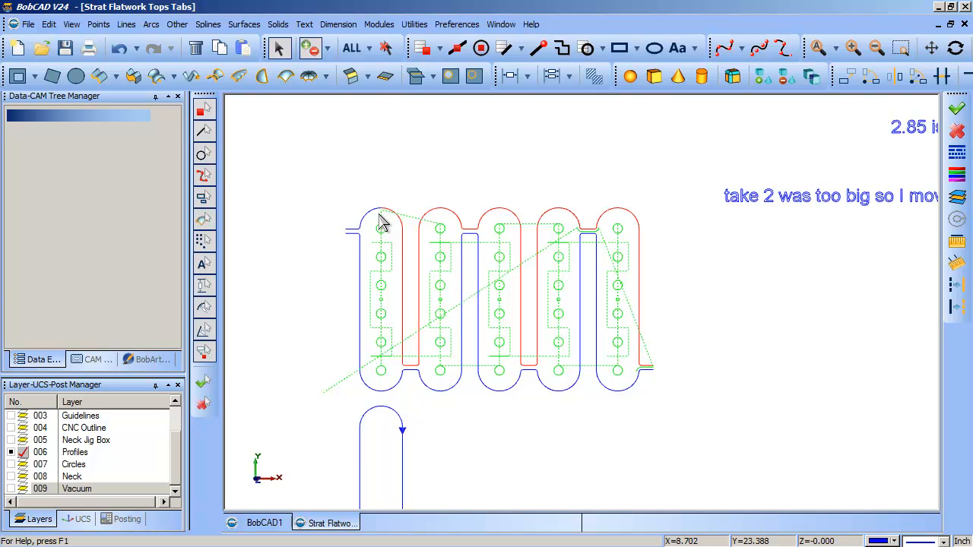
pyautogui.click(385, 48)
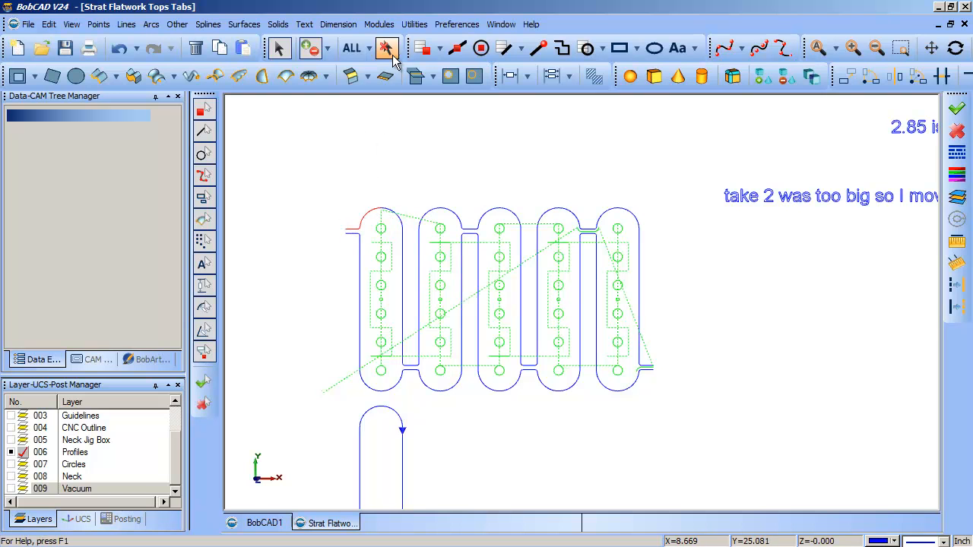
# Try bridging the gap at the apex of the first upper arc with a Line Join segment, and undo it
pyautogui.hotkey('ctrl', 'w')
pyautogui.moveTo(367, 195); pyautogui.dragTo(395, 228)
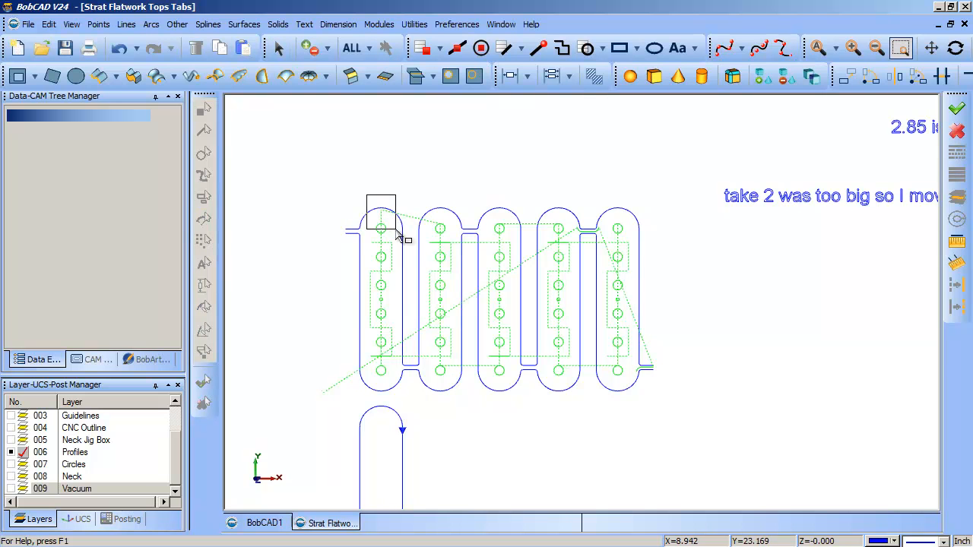
pyautogui.moveTo(527, 208); pyautogui.dragTo(637, 357)
pyautogui.press('Escape')
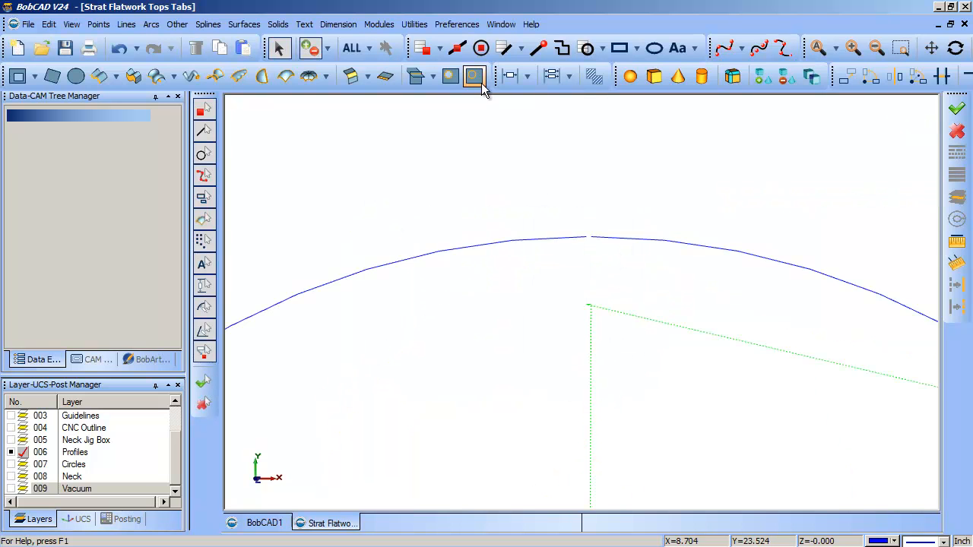
pyautogui.click(780, 52)
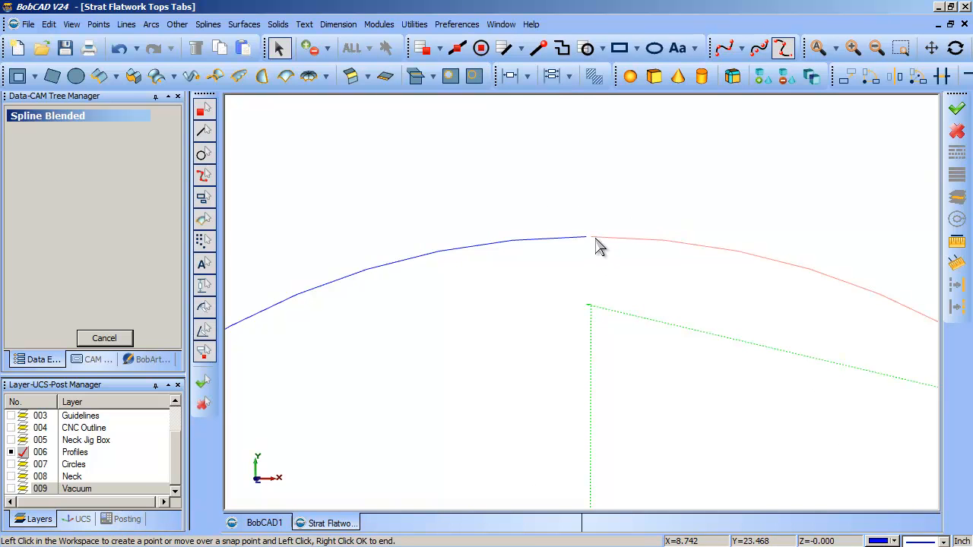
pyautogui.click(538, 48)
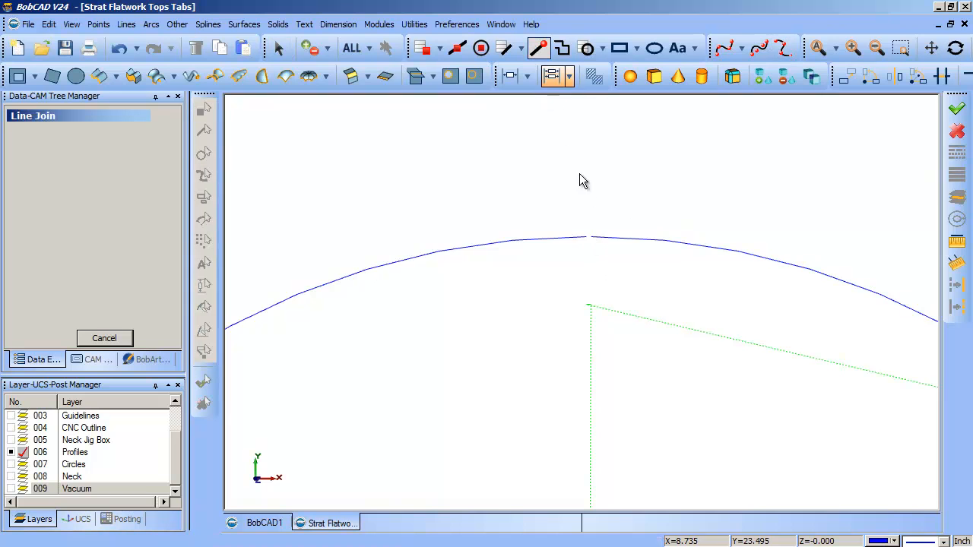
pyautogui.click(585, 244)
pyautogui.click(598, 243)
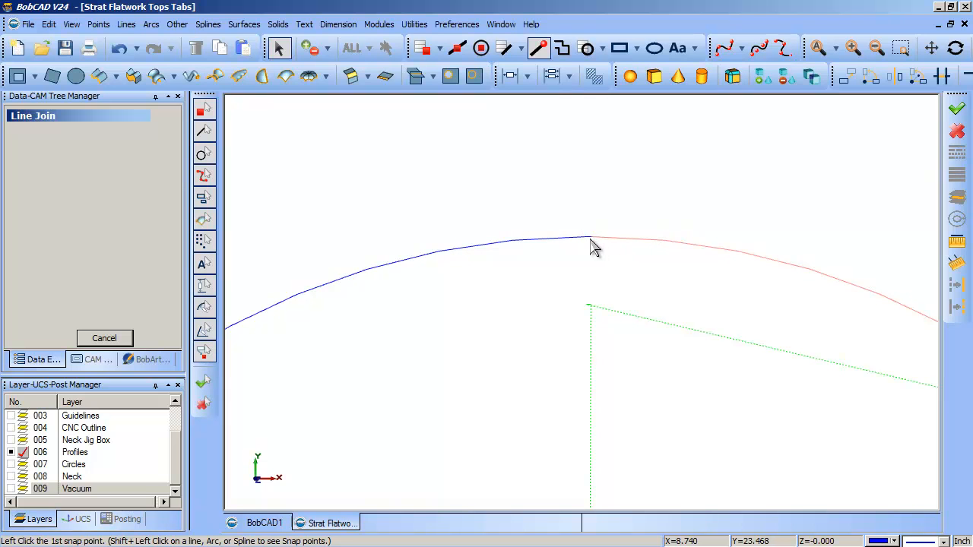
pyautogui.click(124, 48)
# Bridge the gap at the apex of the first upper arc with a blended spline and end the command
pyautogui.click(782, 50)
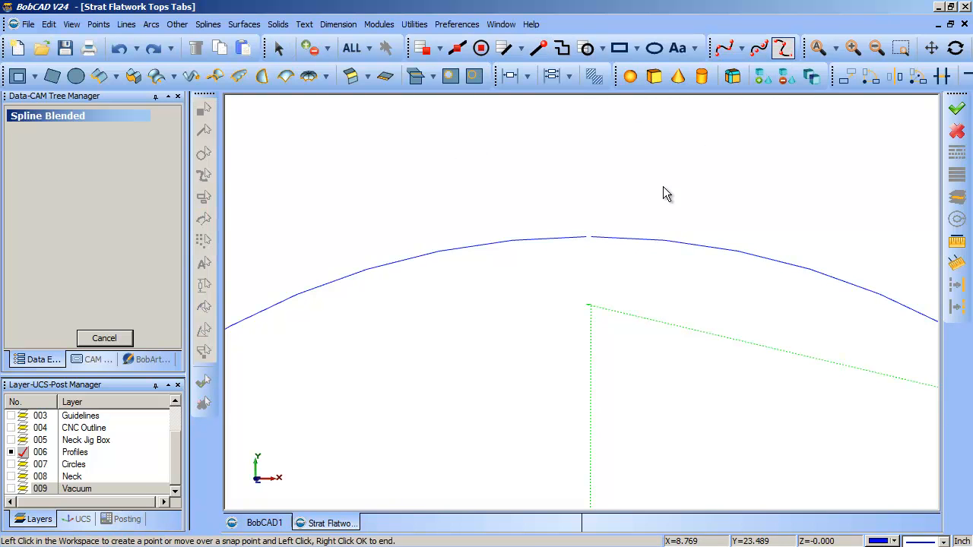
pyautogui.click(587, 237)
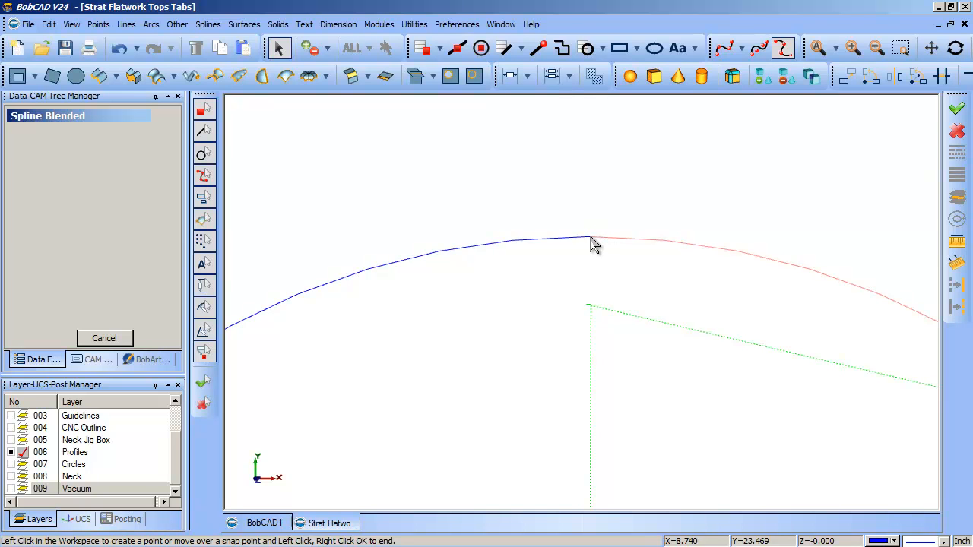
pyautogui.click(105, 337)
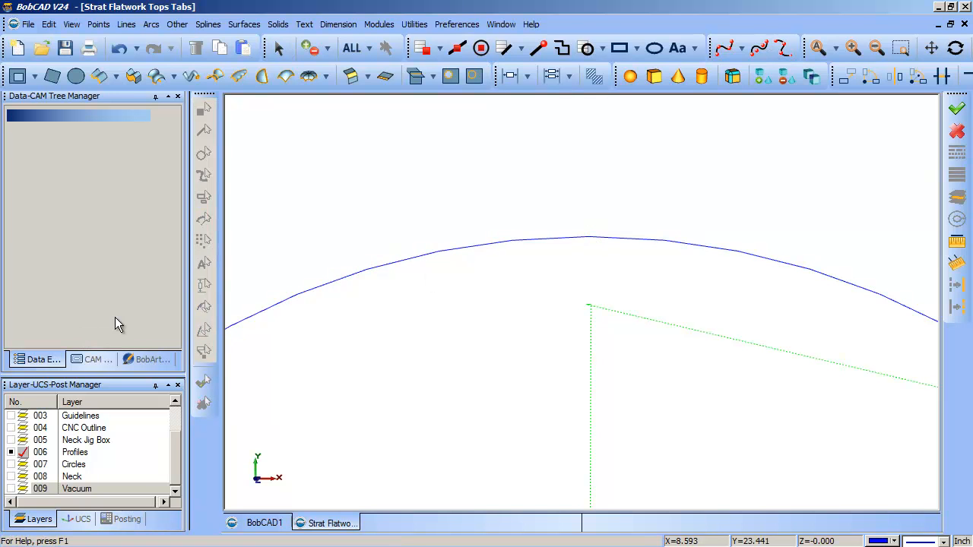
# Delete the two short horizontal lines linking the second and third profiles near their upper ends
pyautogui.scroll(-5, 682, 332)
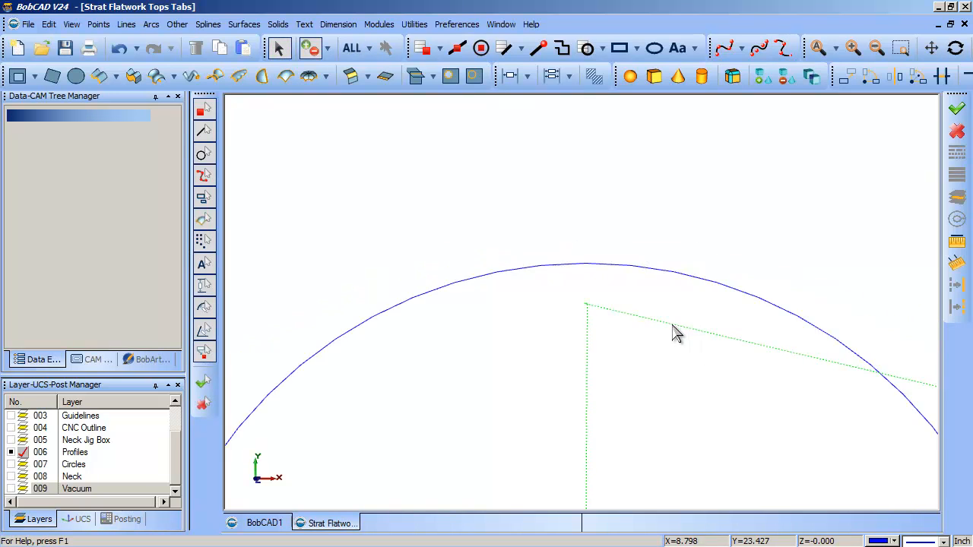
pyautogui.scroll(4, 682, 371)
pyautogui.scroll(-6, 684, 373)
pyautogui.scroll(3, 686, 372)
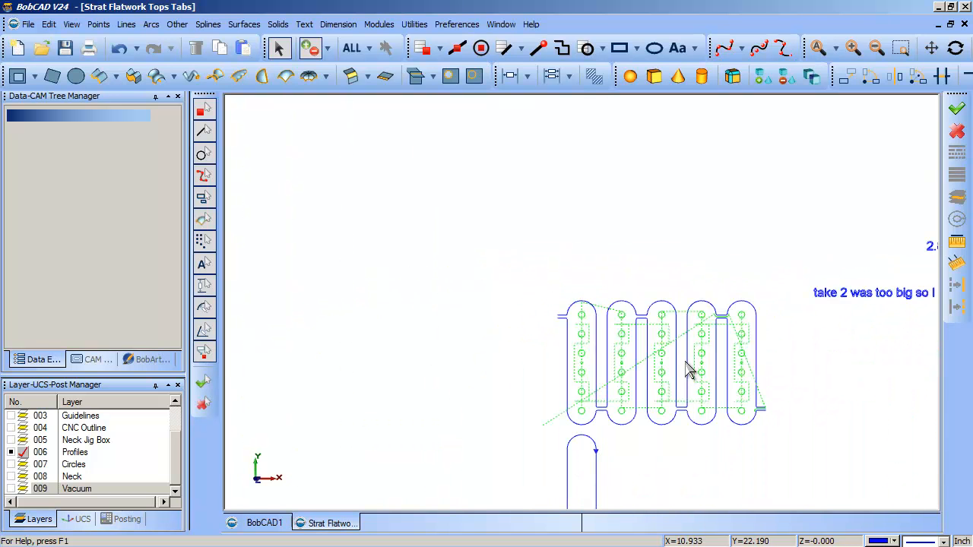
pyautogui.scroll(2, 737, 391)
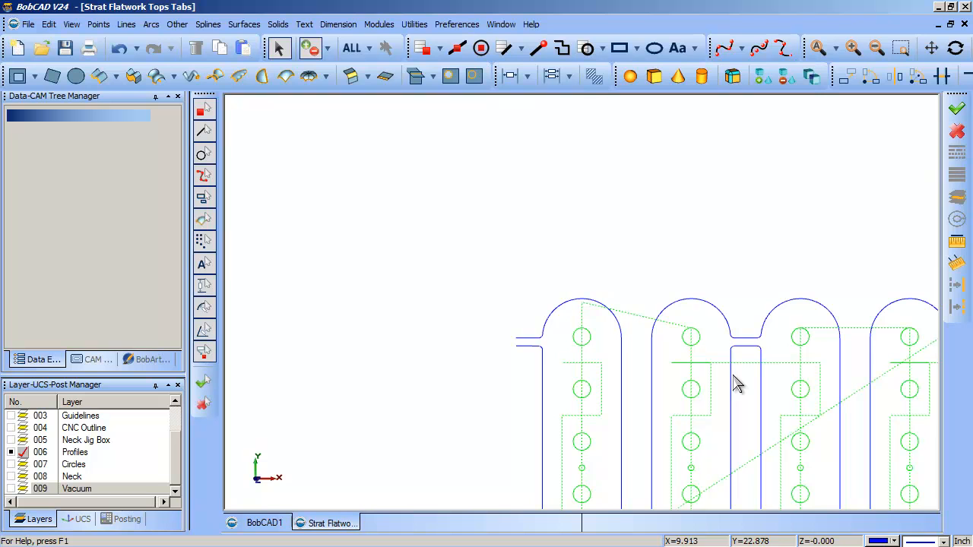
pyautogui.click(750, 340)
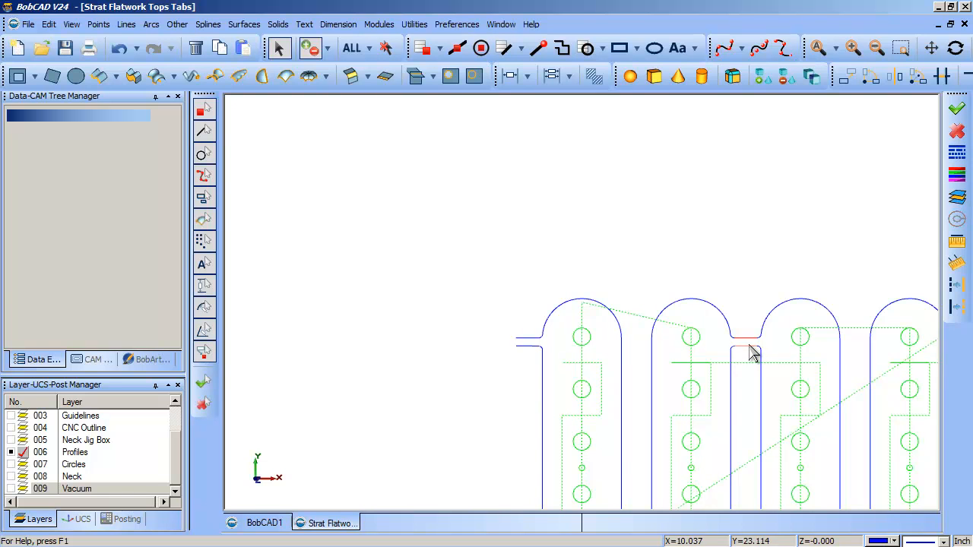
pyautogui.press('Delete')
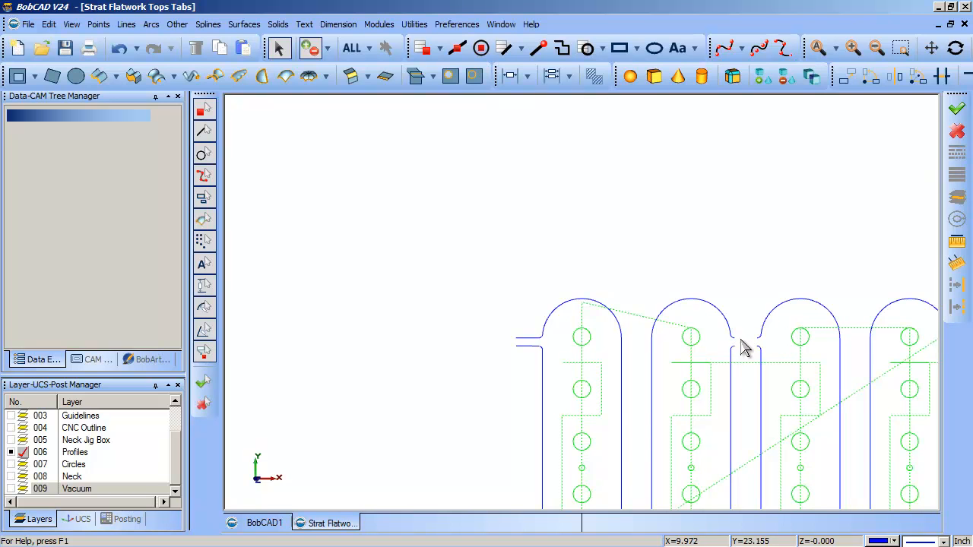
# Reconnect the fillet ends between the second and third profiles with two horizontal Line Join segments, and end the command
pyautogui.click(538, 48)
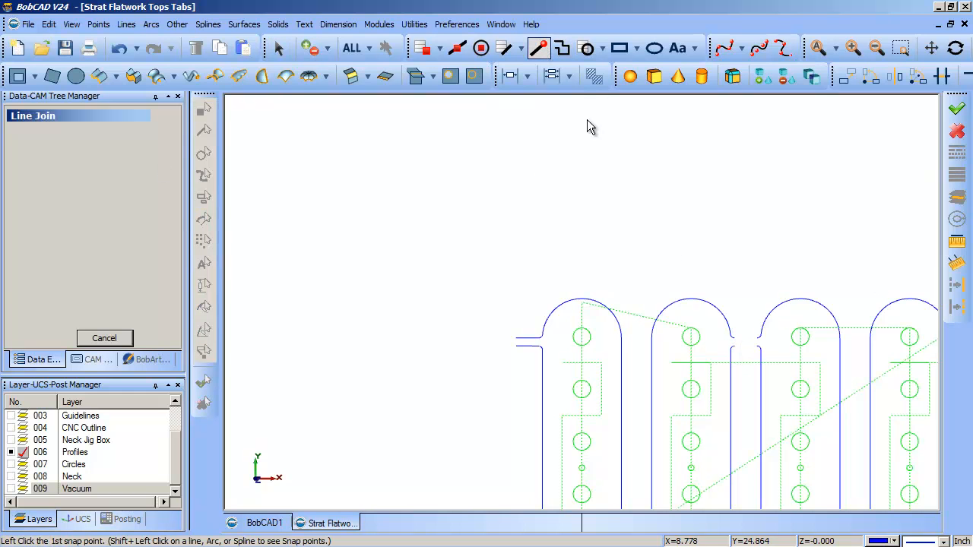
pyautogui.click(734, 336)
pyautogui.click(760, 336)
pyautogui.click(737, 356)
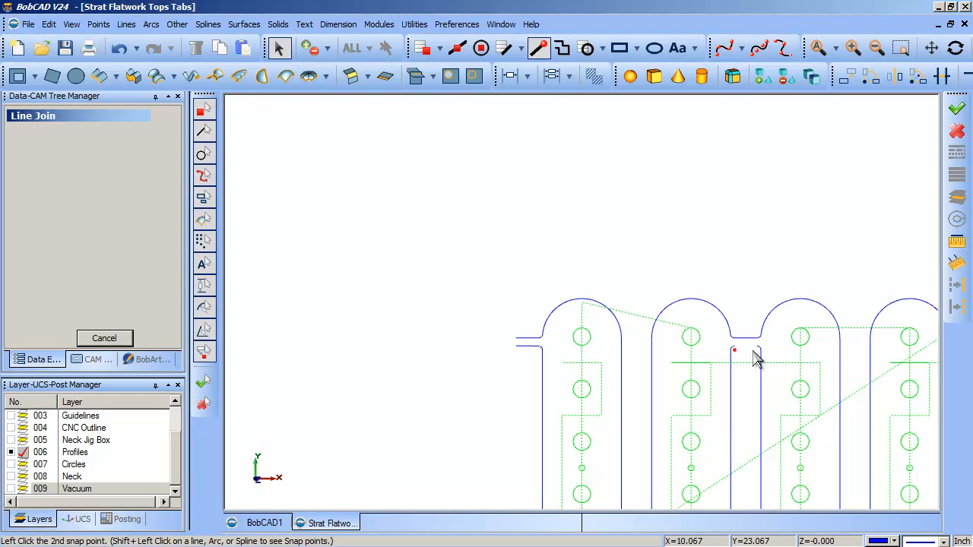
pyautogui.press('Escape')
pyautogui.click(538, 48)
pyautogui.click(737, 356)
pyautogui.click(760, 357)
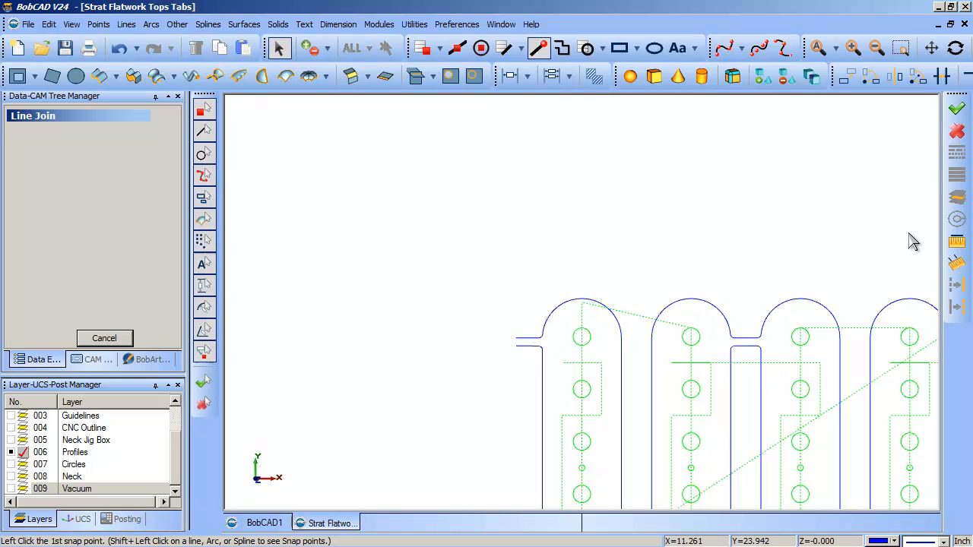
pyautogui.scroll(-2, 614, 317)
pyautogui.scroll(-1, 614, 318)
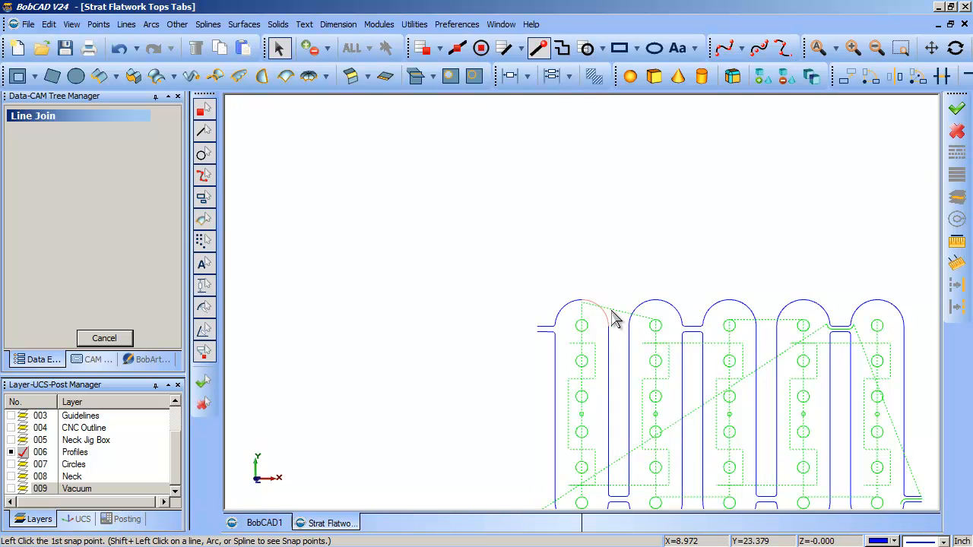
pyautogui.click(106, 340)
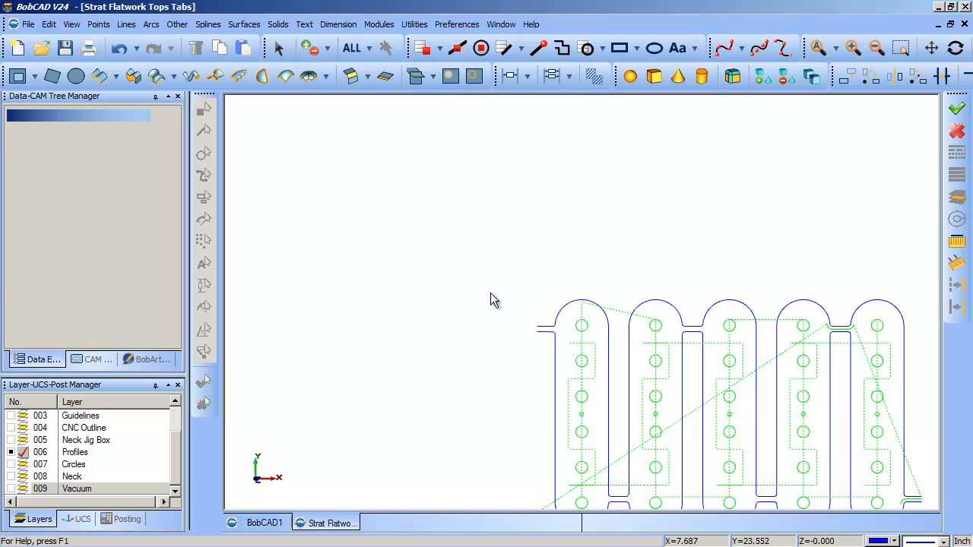
pyautogui.scroll(-2, 490, 300)
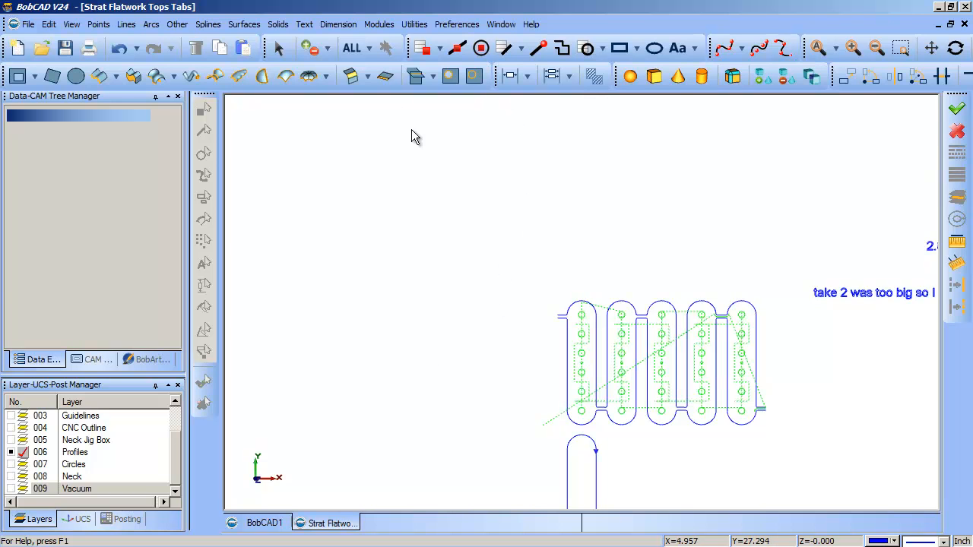